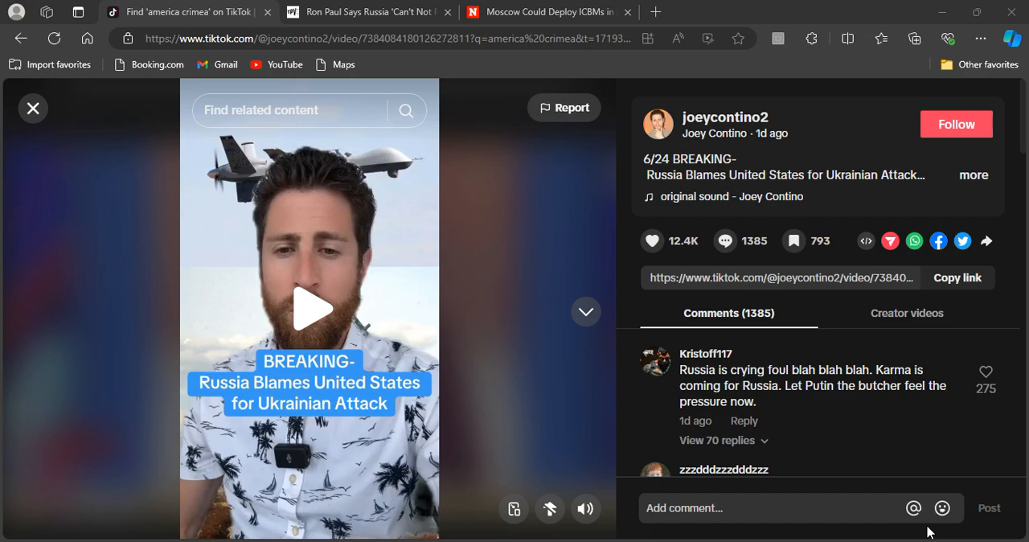
# Resume the paused Russia breaking-news video and watch it to 1:43 of 1:45.
pyautogui.click(394, 380)
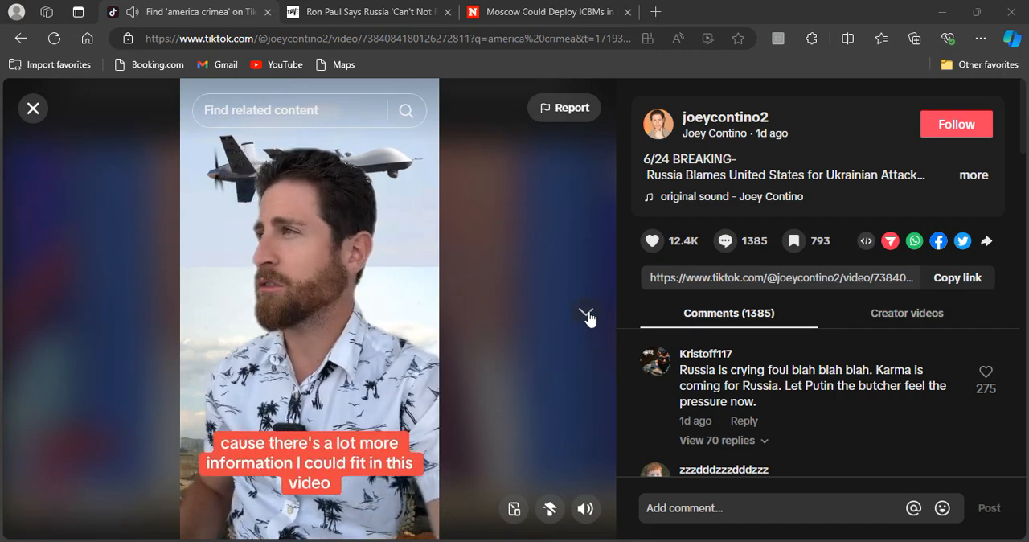
pyautogui.moveTo(516, 392)
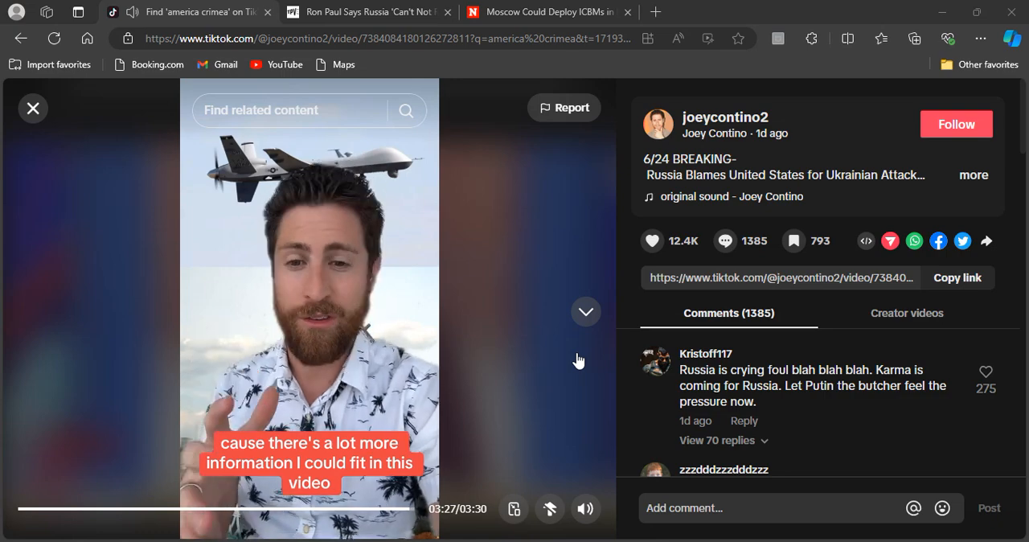
# Advance to a later 'america crimea' result, a woman praying for America, and watch it.
pyautogui.click(586, 317)
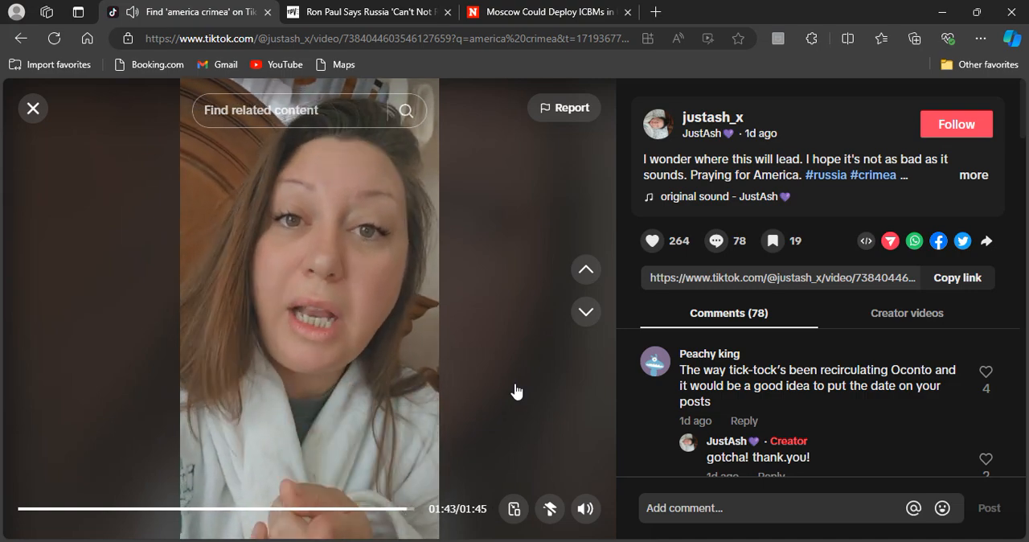
# Pause the #russia #crimea video, then switch to the People's Voice Ron Paul Crimea article in Edge.
pyautogui.click(416, 372)
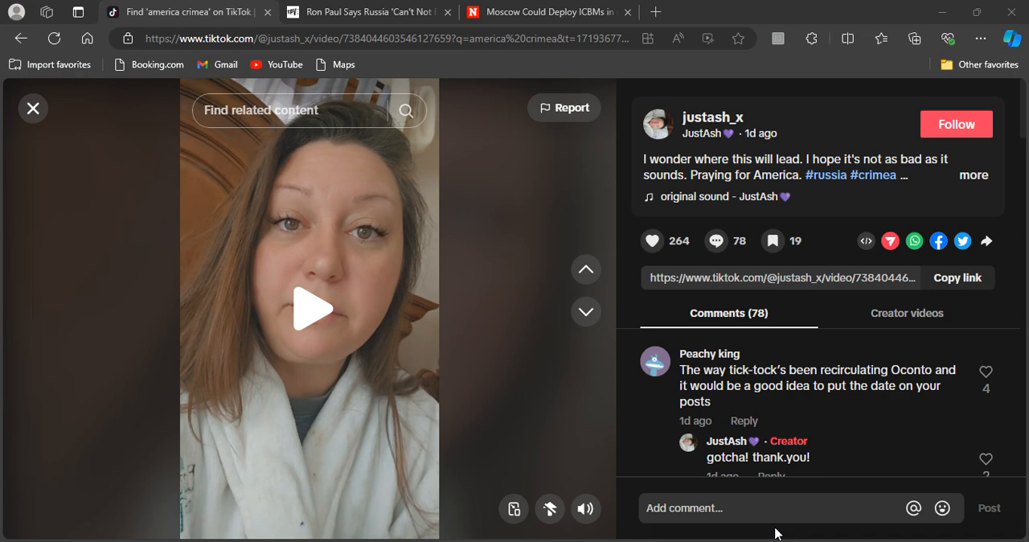
pyautogui.click(401, 12)
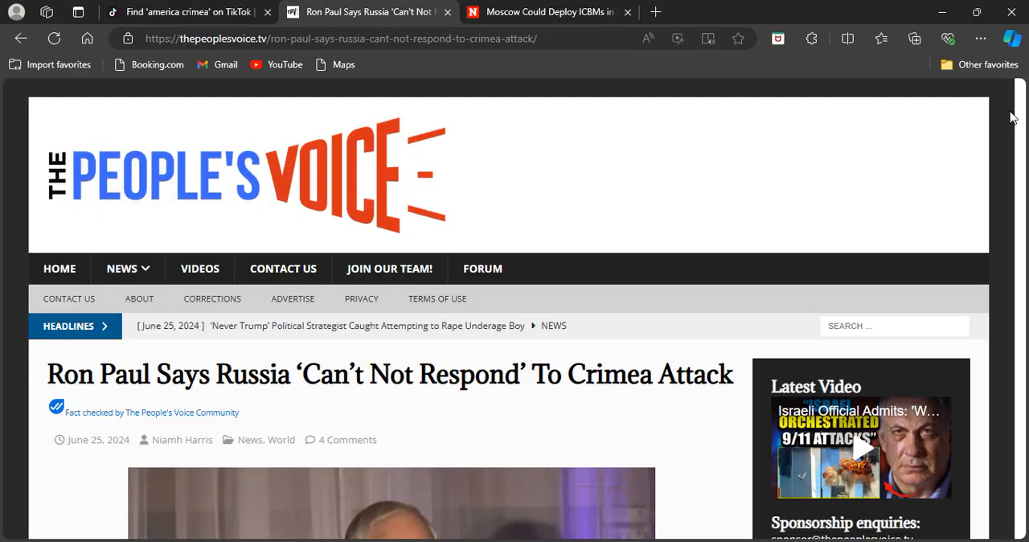
pyautogui.moveTo(1020, 118)
pyautogui.moveTo(1020, 109); pyautogui.dragTo(1022, 119)
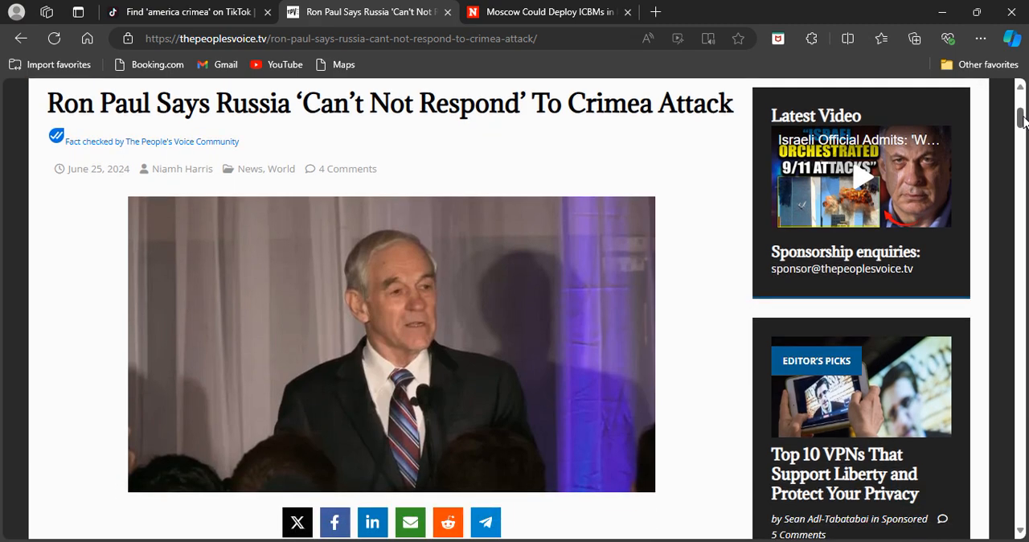
pyautogui.moveTo(1022, 118); pyautogui.dragTo(1023, 139)
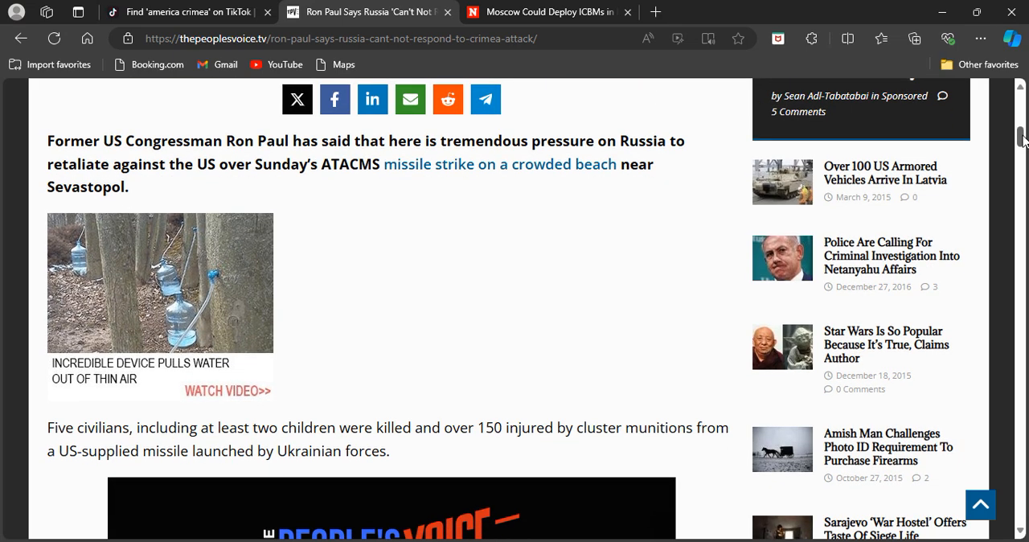
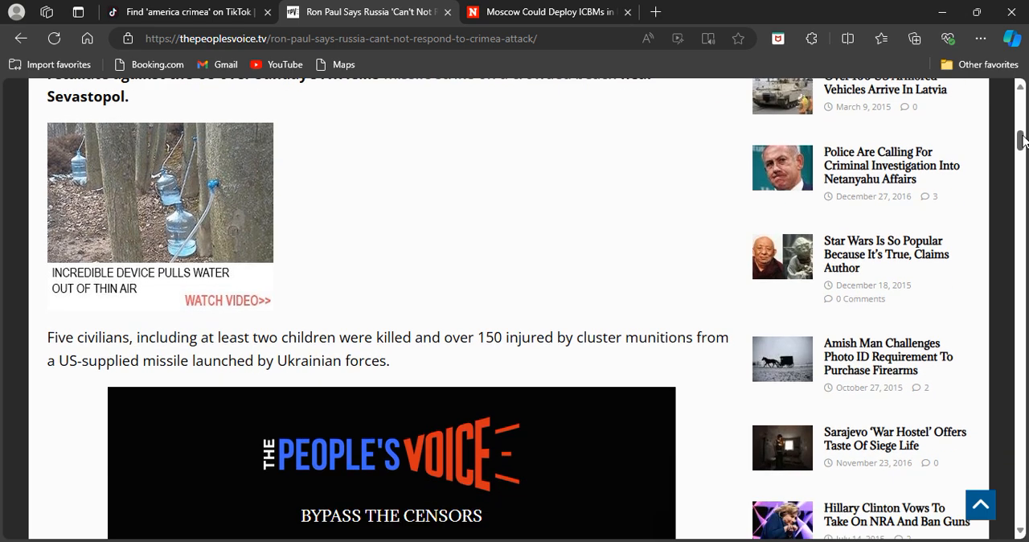
pyautogui.scroll(-2, 1023, 140)
pyautogui.scroll(-1, 1023, 140)
pyautogui.scroll(-1, 1023, 140)
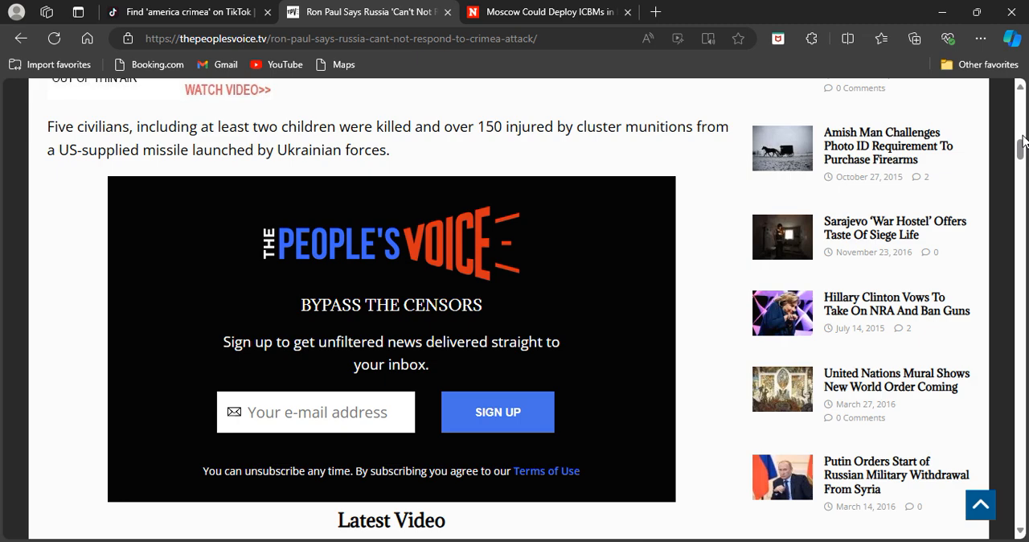
pyautogui.scroll(-1, 1024, 140)
pyautogui.scroll(-1, 1023, 140)
pyautogui.scroll(-2, 1023, 140)
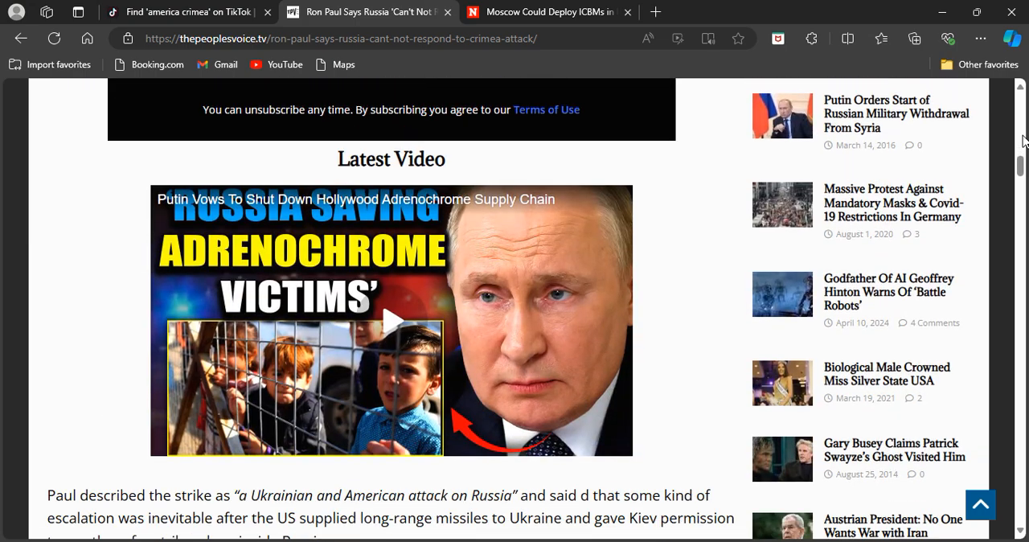
pyautogui.scroll(-3, 1023, 140)
pyautogui.scroll(-1, 1023, 140)
pyautogui.scroll(-1, 1023, 139)
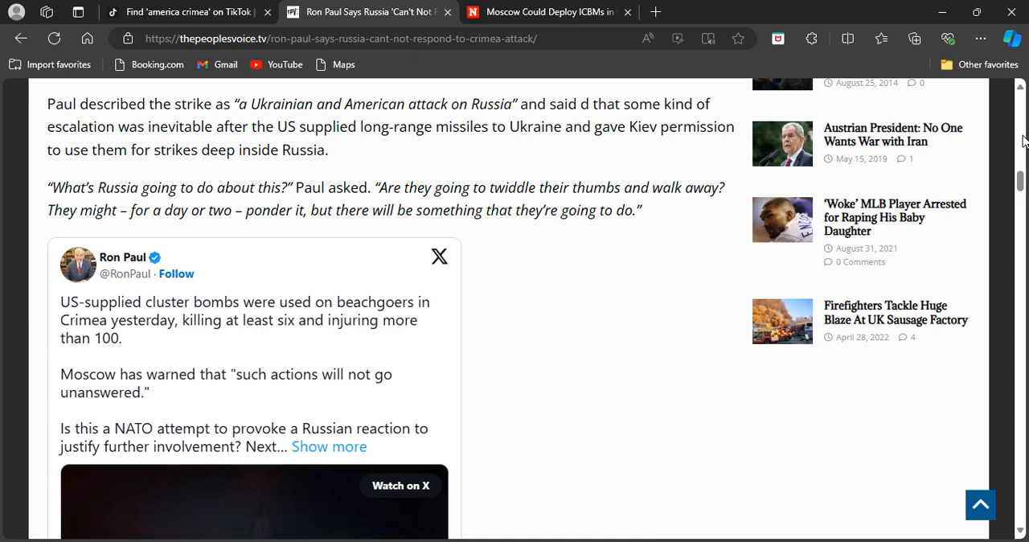
pyautogui.scroll(-1, 1023, 141)
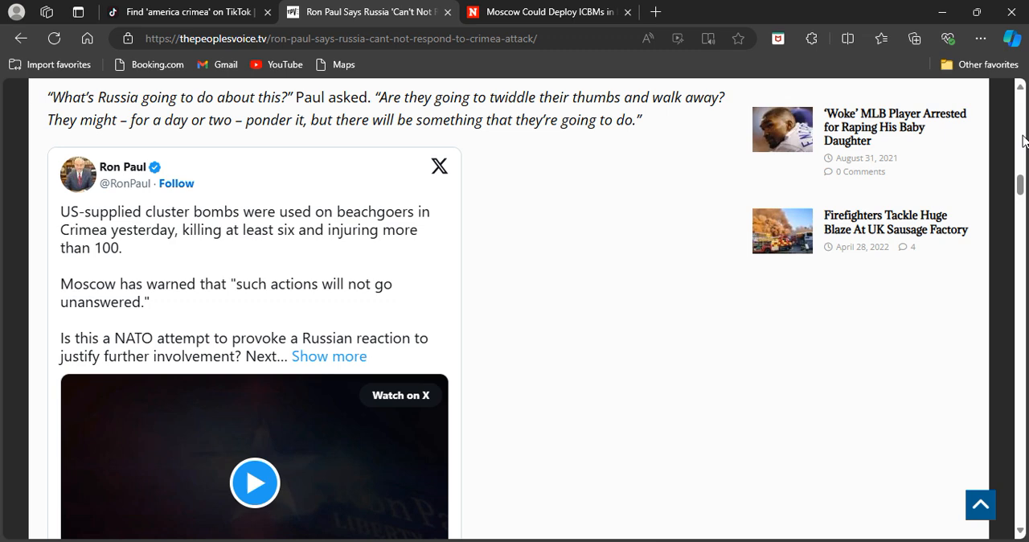
pyautogui.scroll(-1, 1023, 141)
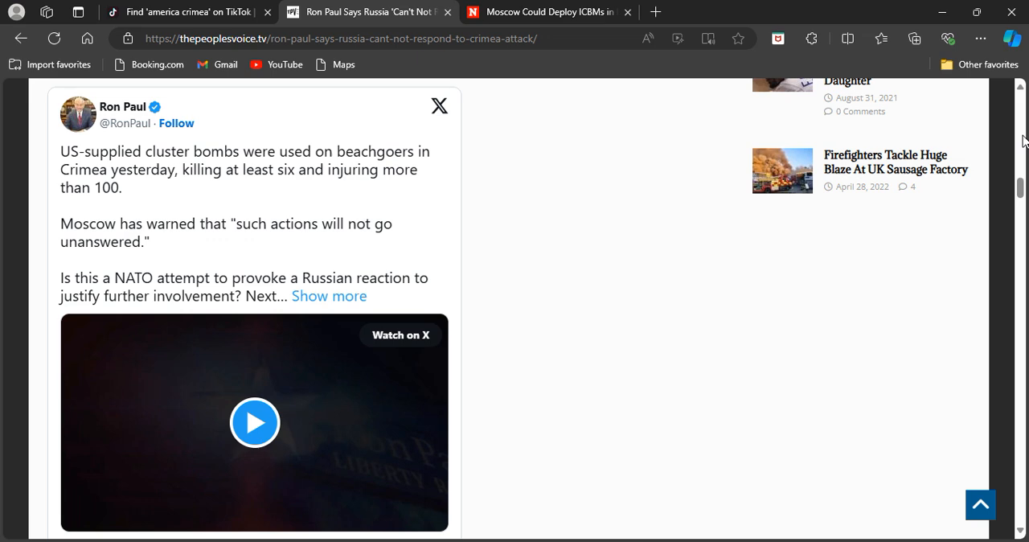
pyautogui.scroll(-1, 1023, 140)
pyautogui.scroll(-1, 1023, 141)
pyautogui.scroll(-3, 1023, 141)
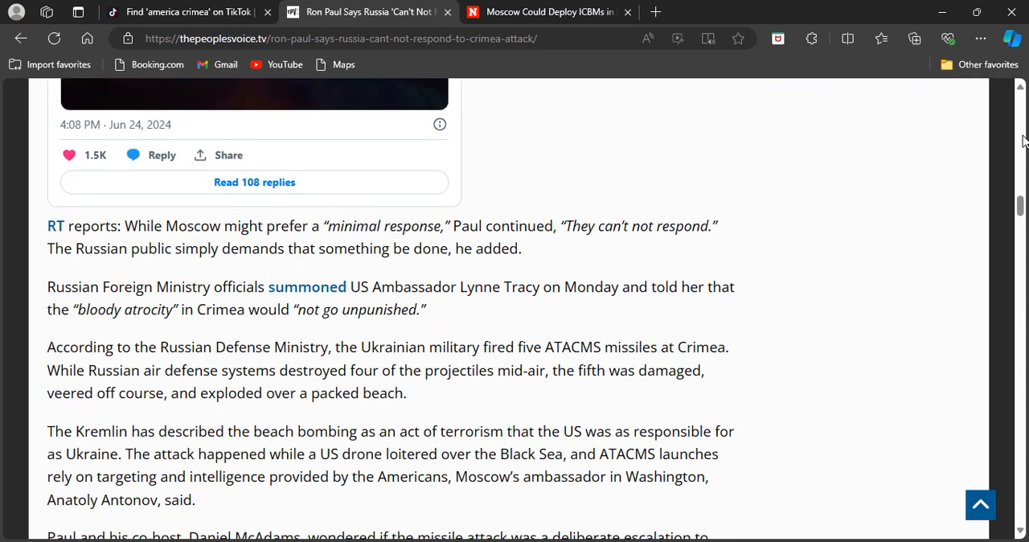
pyautogui.scroll(-1, 1023, 141)
pyautogui.scroll(-1, 1023, 141)
pyautogui.scroll(-1, 1023, 140)
pyautogui.scroll(-1, 1023, 141)
pyautogui.scroll(-1, 1023, 140)
pyautogui.scroll(-1, 1023, 141)
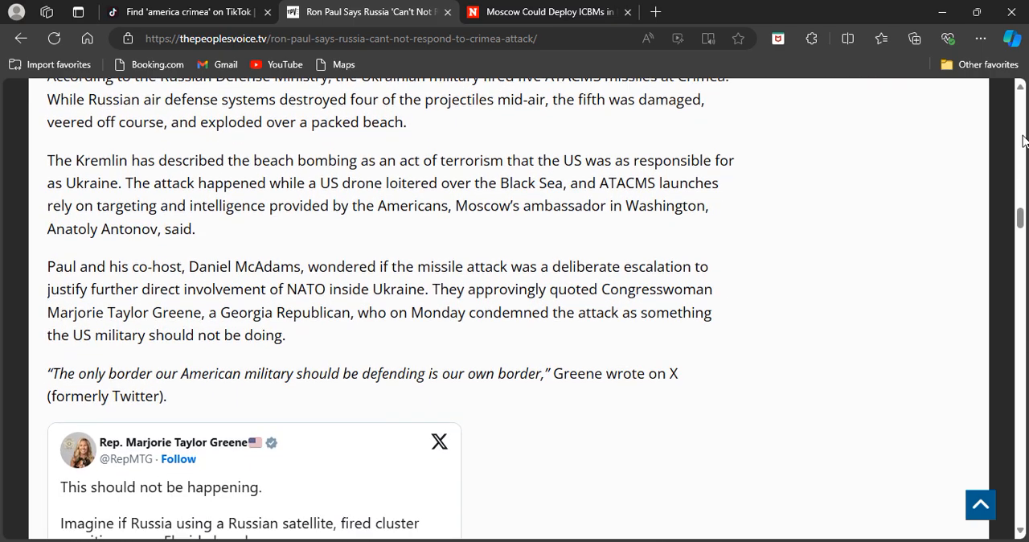
pyautogui.scroll(-1, 1023, 141)
pyautogui.scroll(-4, 1023, 141)
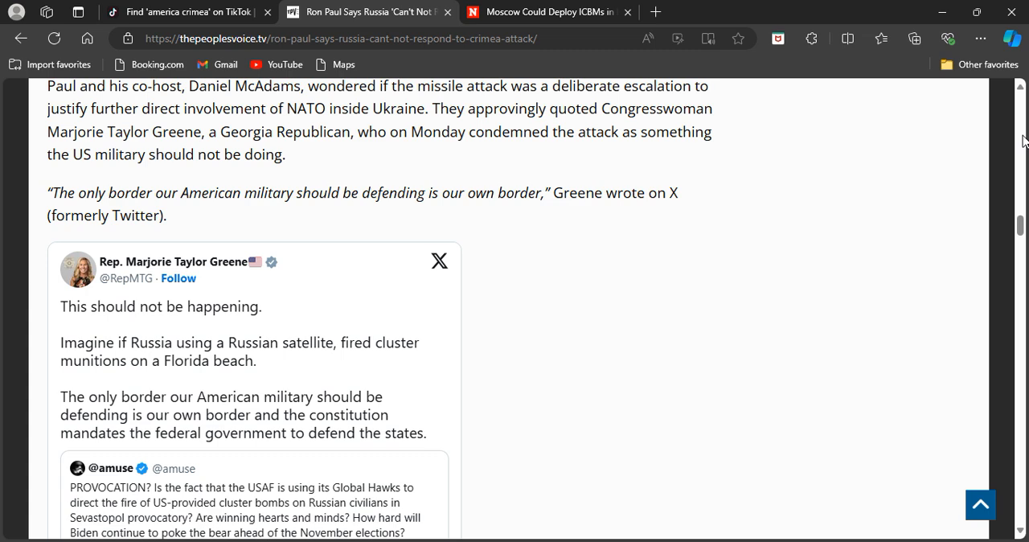
# Switch to the Moscow ICBM article tab and dismiss the sign-in prompt and Bulletin newsletter popup.
pyautogui.click(586, 20)
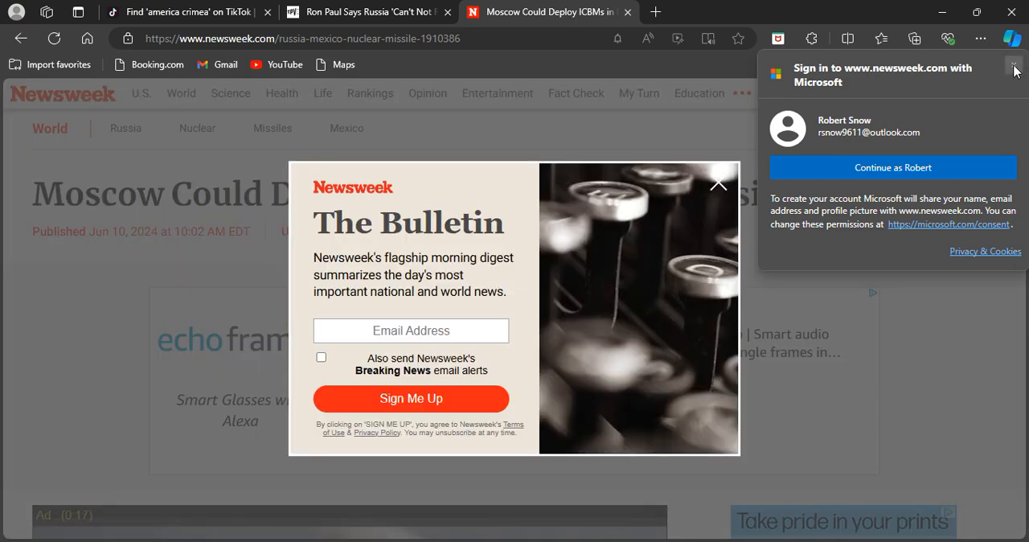
pyautogui.click(1014, 66)
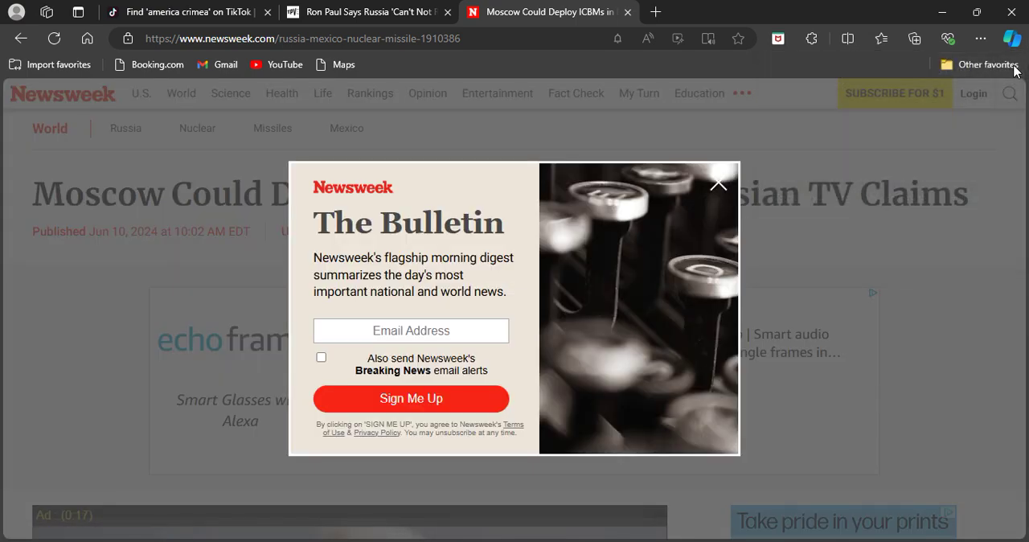
pyautogui.click(716, 185)
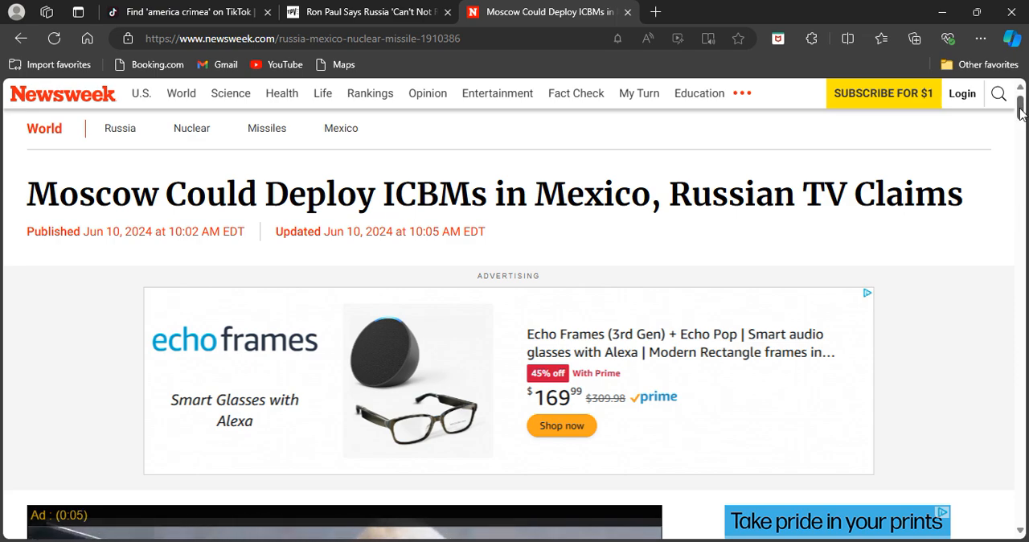
pyautogui.moveTo(1019, 113); pyautogui.dragTo(1023, 161)
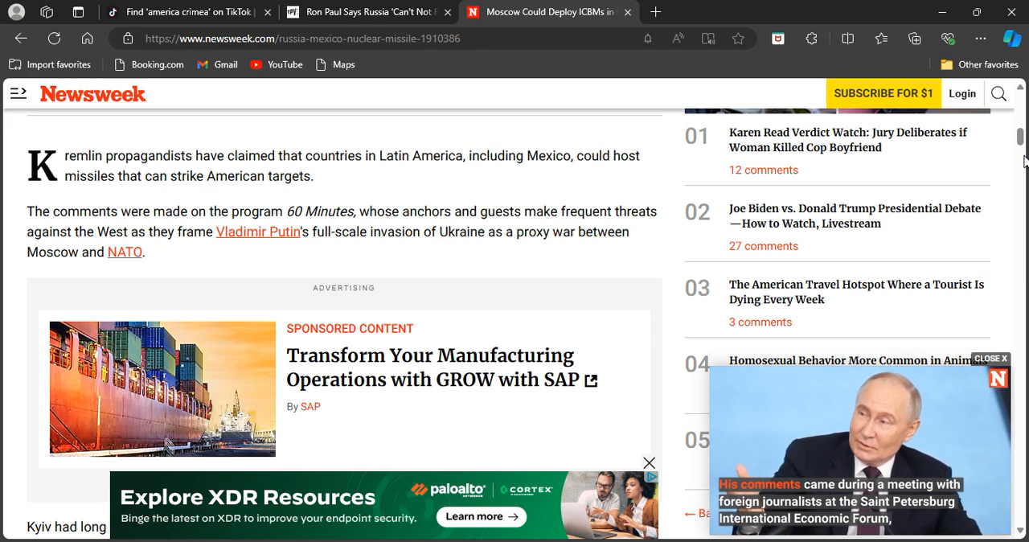
# Close the floating video player so the trending stories list shows beside the article.
pyautogui.click(1003, 359)
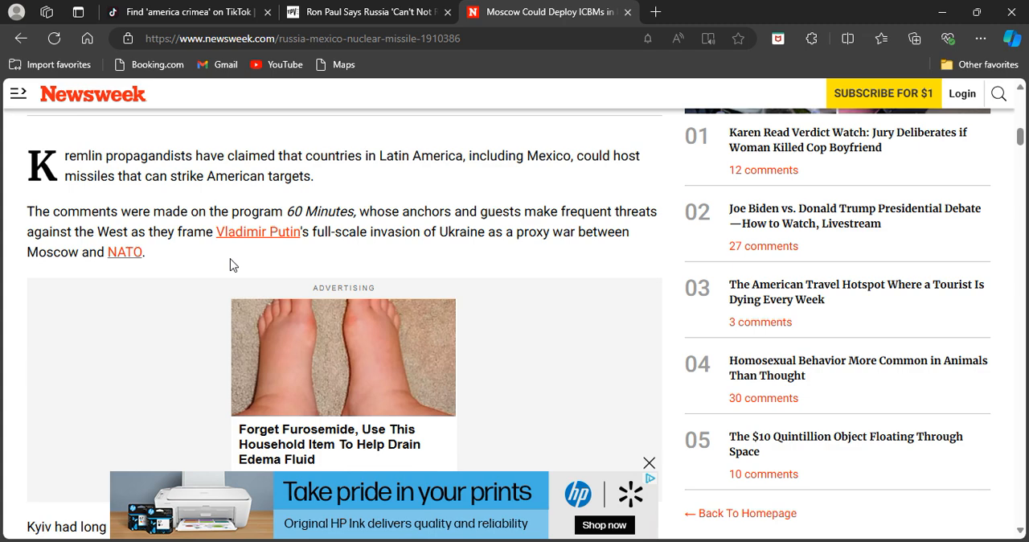
pyautogui.scroll(-1, 231, 264)
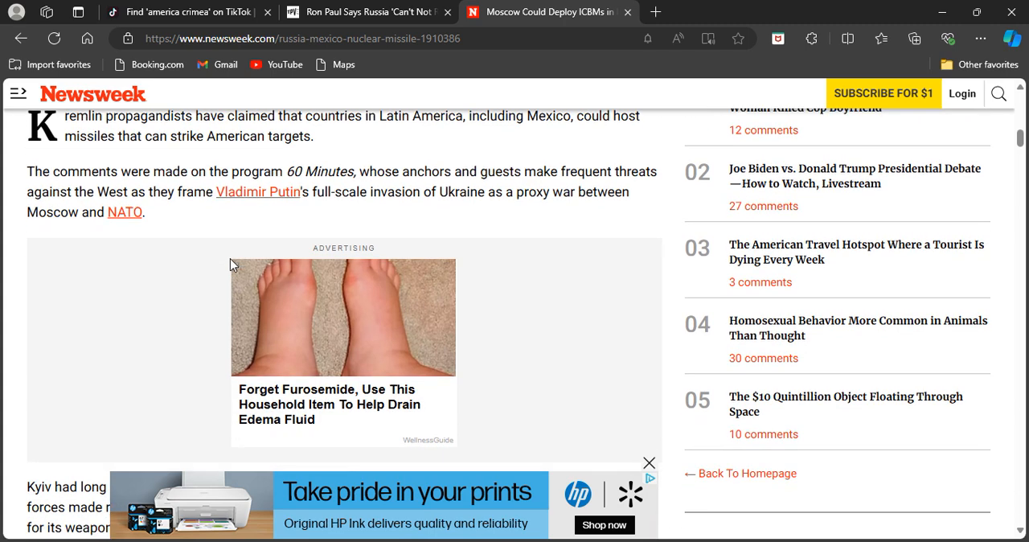
pyautogui.scroll(-3, 232, 261)
pyautogui.scroll(-1, 232, 259)
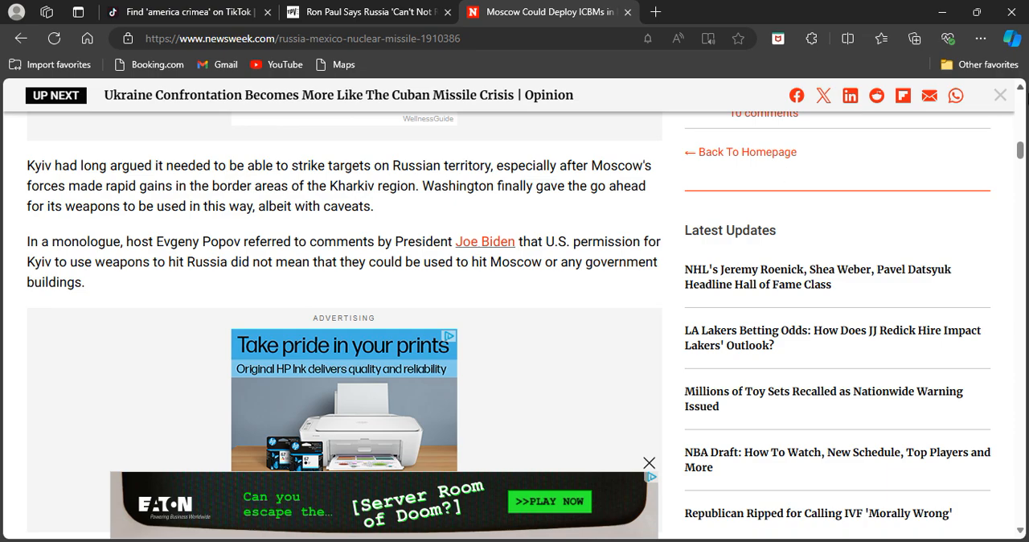
# Scroll back up until the embedded 'Russia Issues New Threat Against U.S.' video is fully in view.
pyautogui.click(1021, 88)
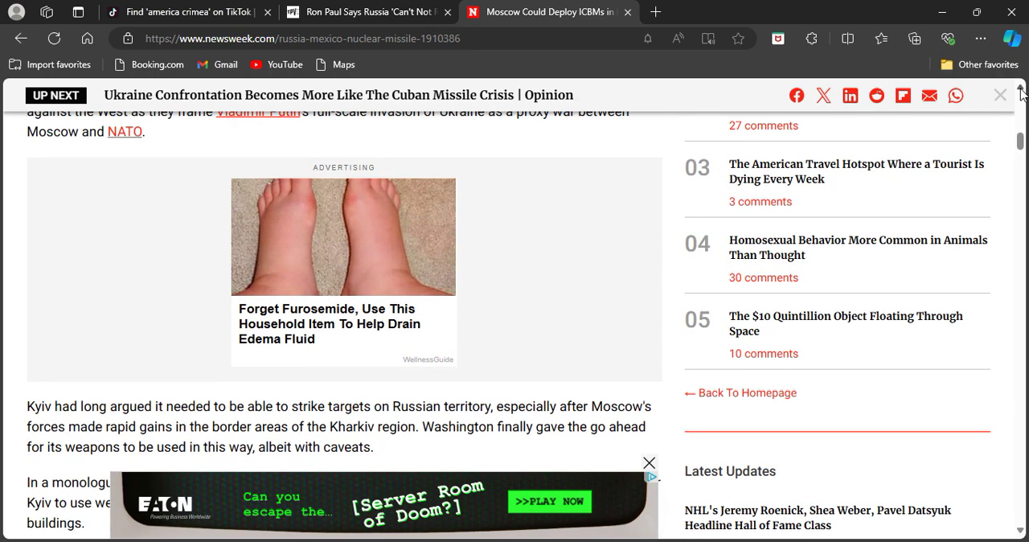
pyautogui.click(1020, 90)
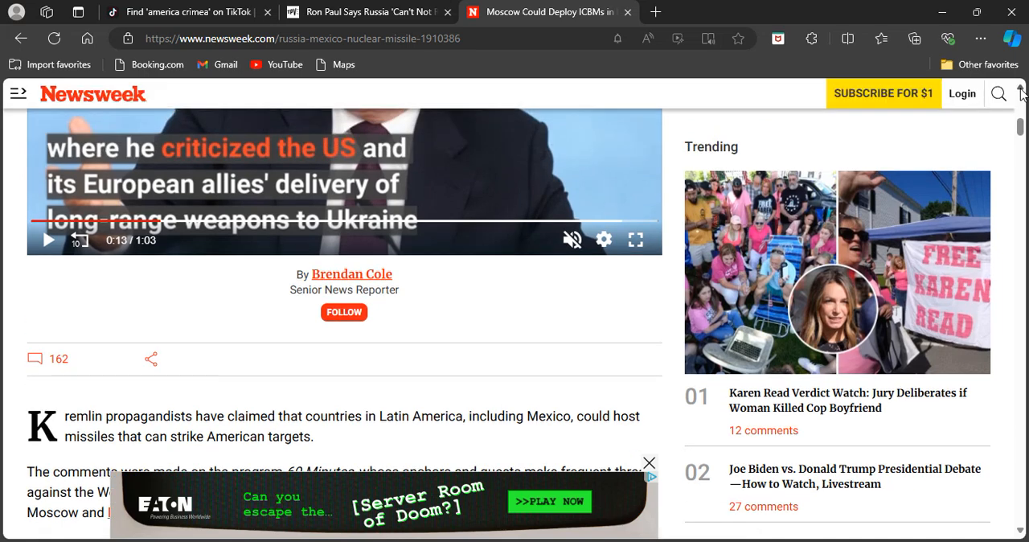
pyautogui.click(1021, 90)
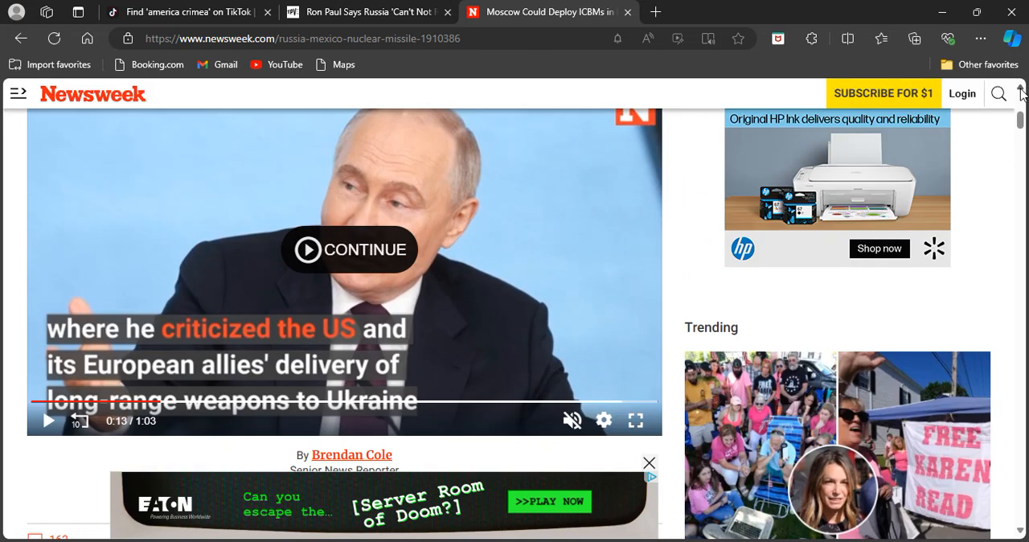
pyautogui.click(1021, 92)
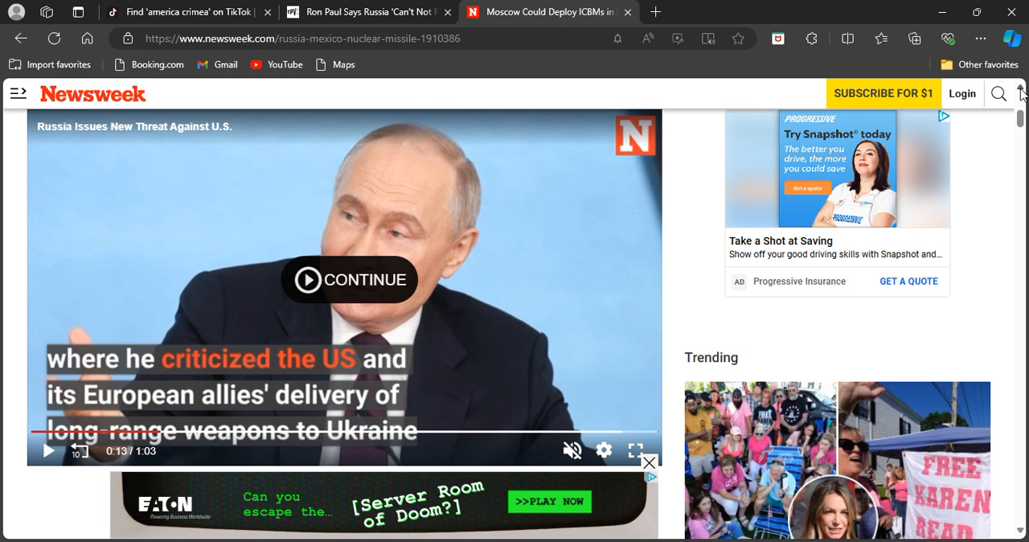
pyautogui.click(1020, 89)
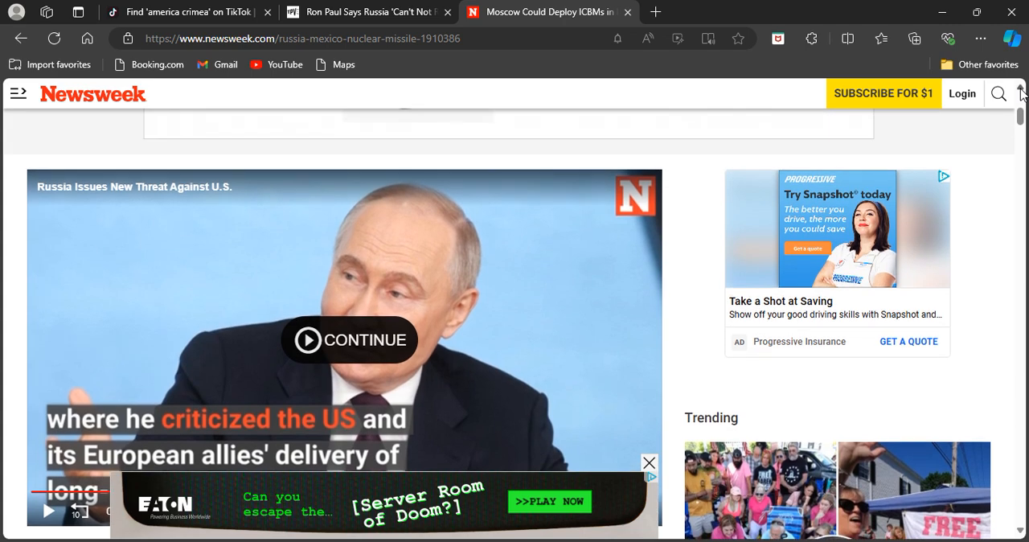